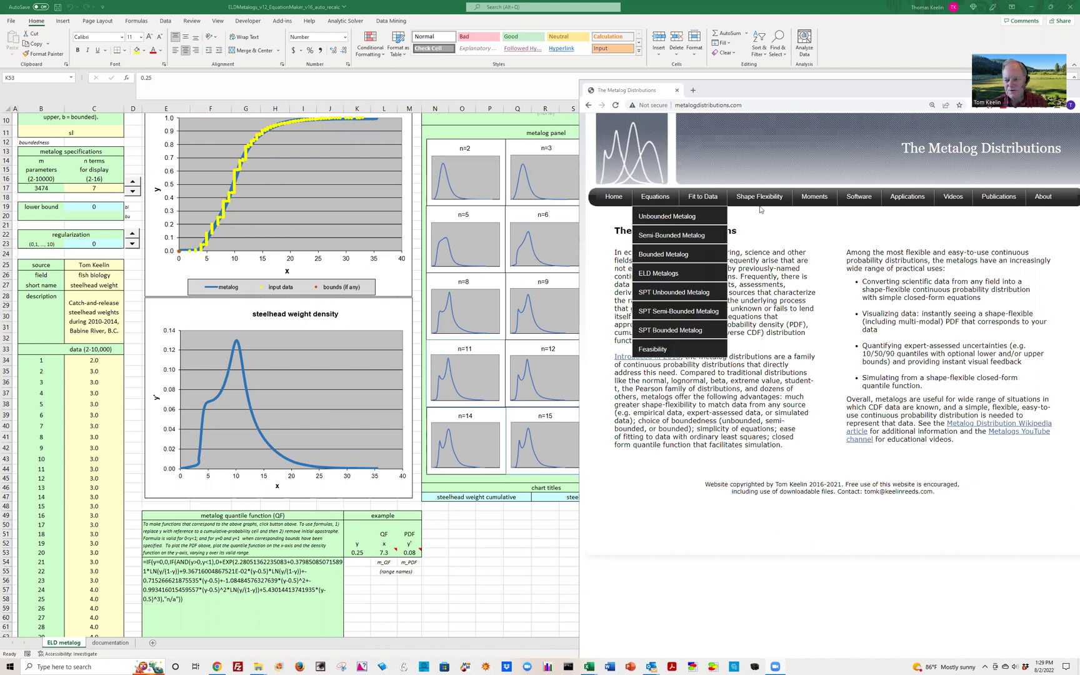
Step: Restore and minimize the browser window showing the Metalog Distributions site so the ELD metalog worksheet is uncovered
{"action": "mouse_move", "coordinate": [865, 197]}
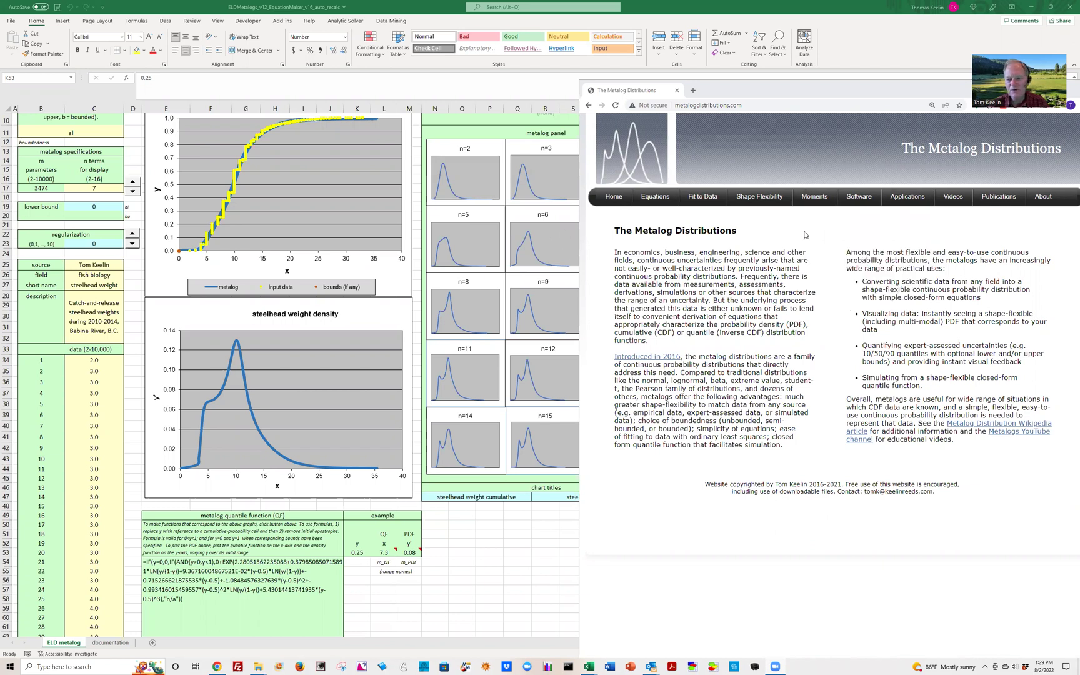
{"action": "double_click", "coordinate": [859, 85]}
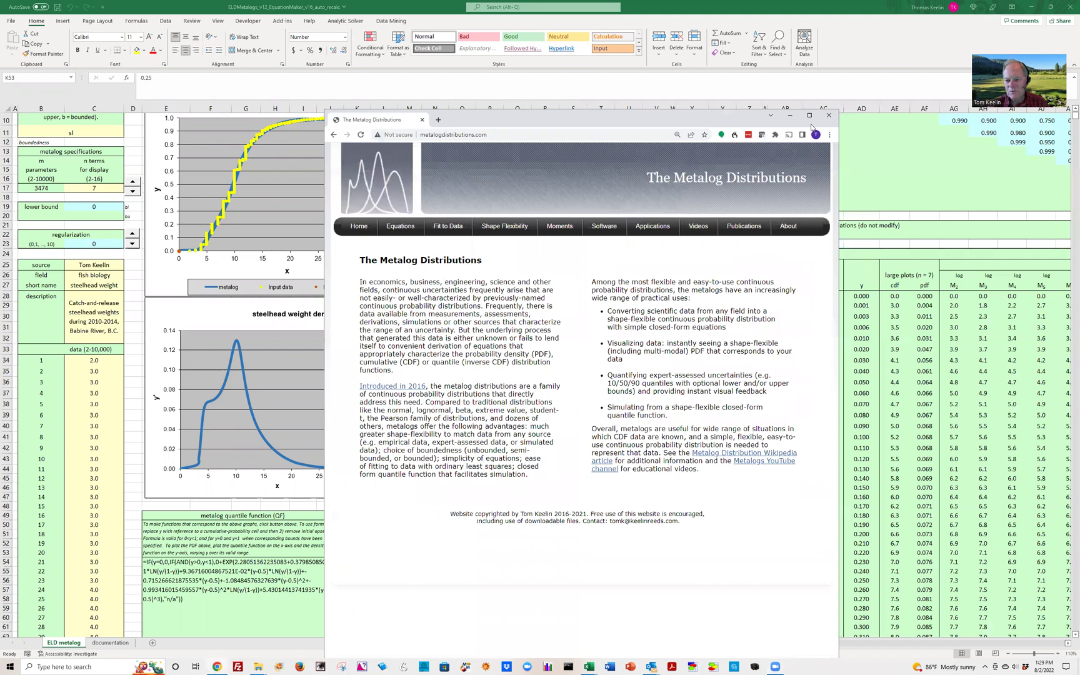
{"action": "left_click", "coordinate": [789, 115]}
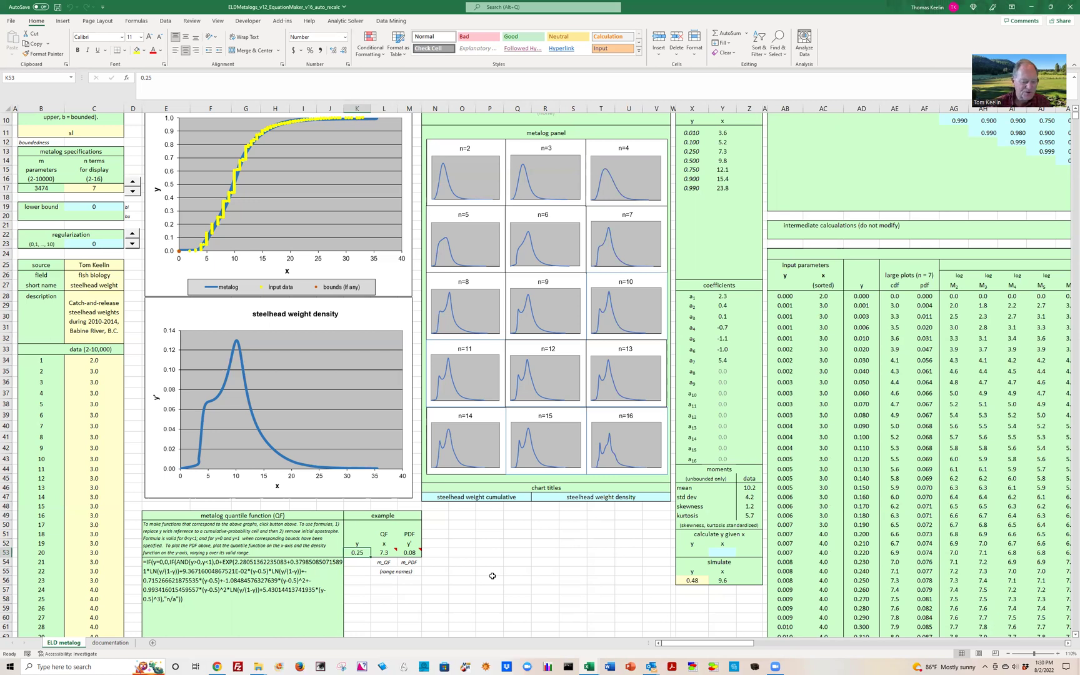
Step: Examine the metalog quantile function and probability density function formula cells, along with the cumulative and density charts they describe
{"action": "left_click", "coordinate": [239, 575]}
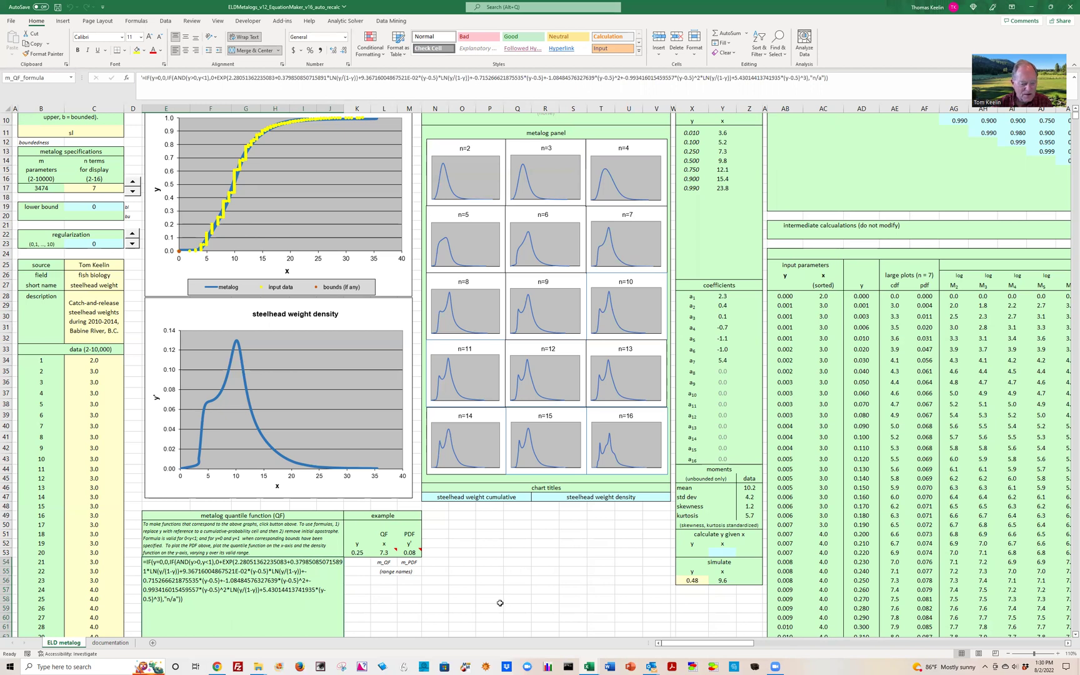
{"action": "scroll", "coordinate": [493, 599], "scroll_direction": "down", "scroll_amount": 2}
{"action": "scroll", "coordinate": [480, 606], "scroll_direction": "down", "scroll_amount": 8}
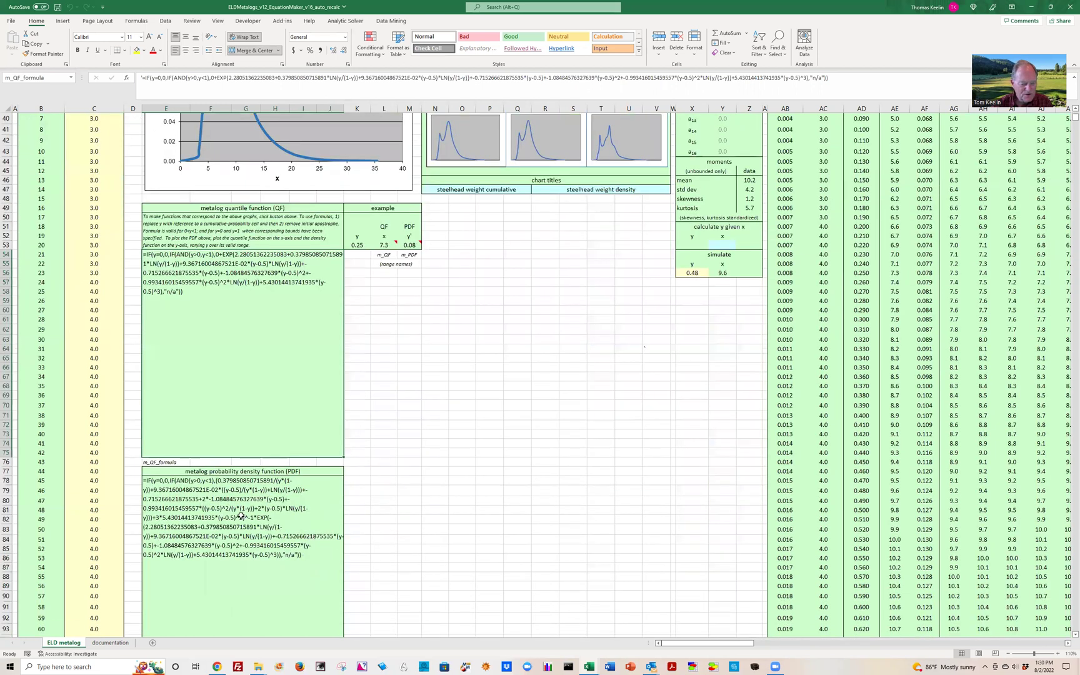
{"action": "key", "text": "Down"}
{"action": "key", "text": "Down"}
{"action": "key", "text": "Down"}
{"action": "scroll", "coordinate": [383, 500], "scroll_direction": "up", "scroll_amount": 6}
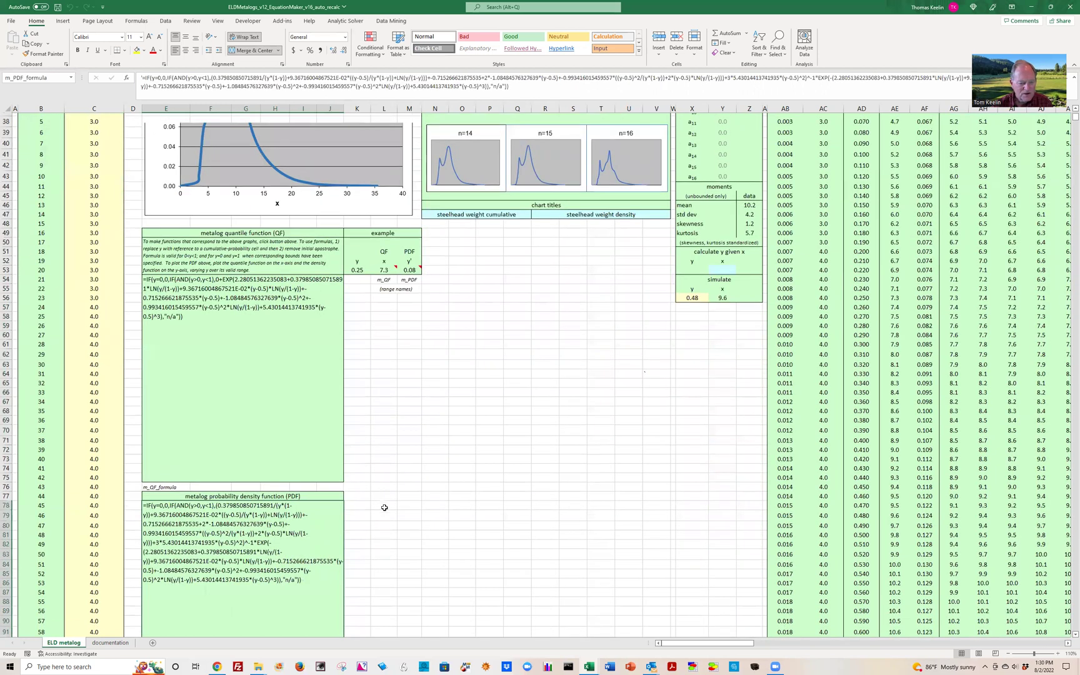
{"action": "scroll", "coordinate": [205, 502], "scroll_direction": "up", "scroll_amount": 6}
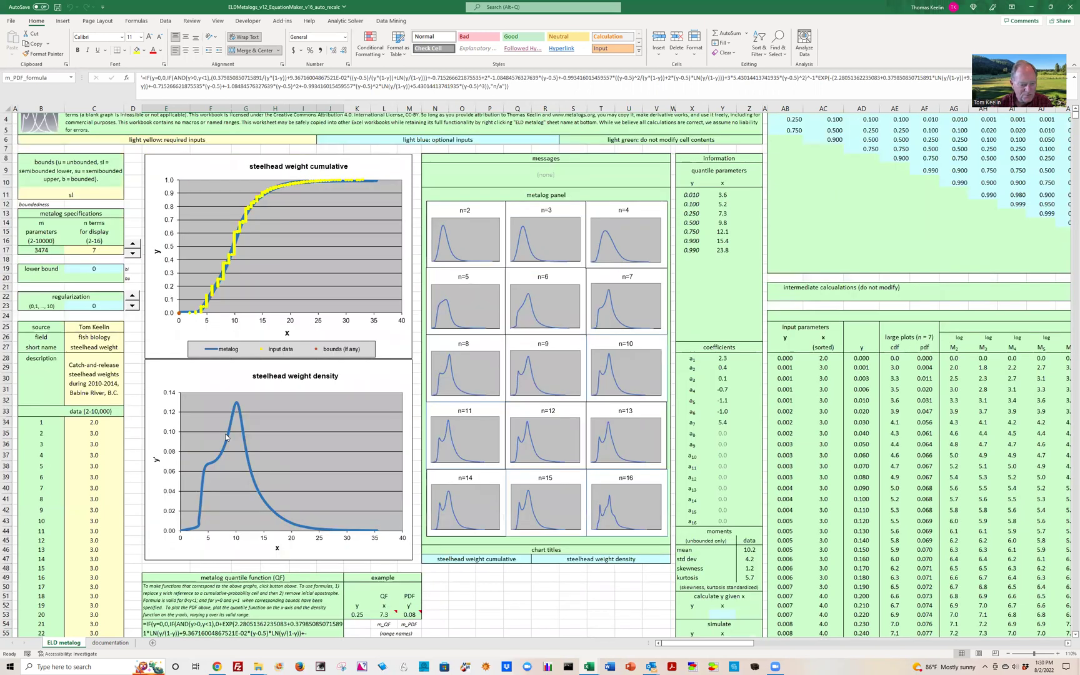
{"action": "mouse_move", "coordinate": [254, 522]}
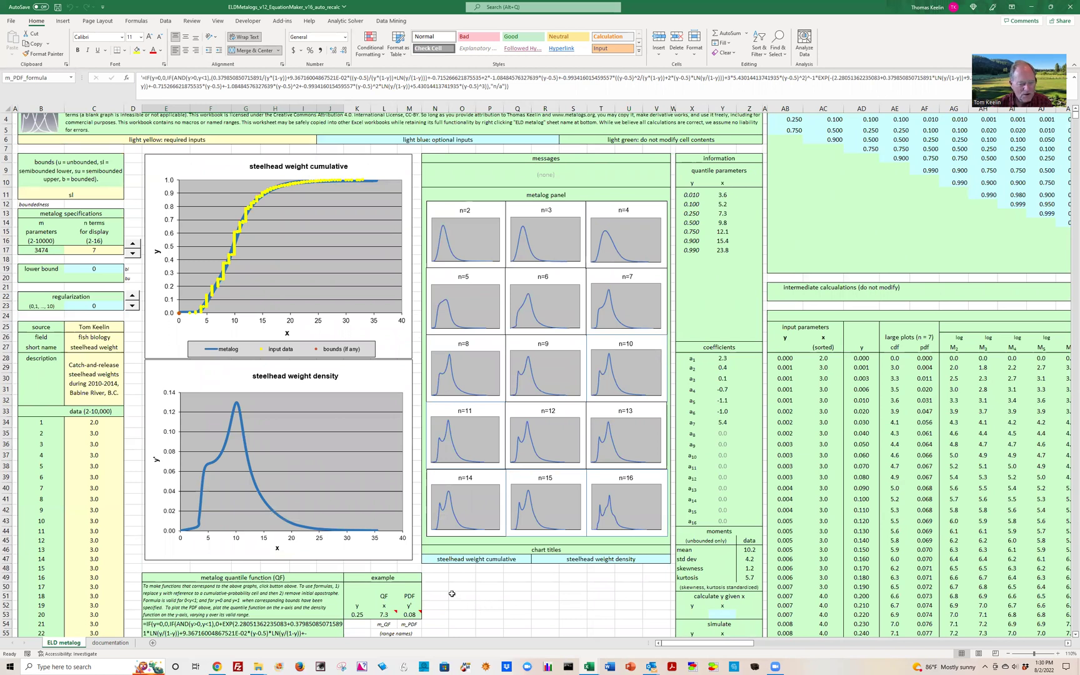
Step: Set the n terms for display to 10 and view the updated quantile function formula
{"action": "scroll", "coordinate": [450, 592], "scroll_direction": "down", "scroll_amount": 1}
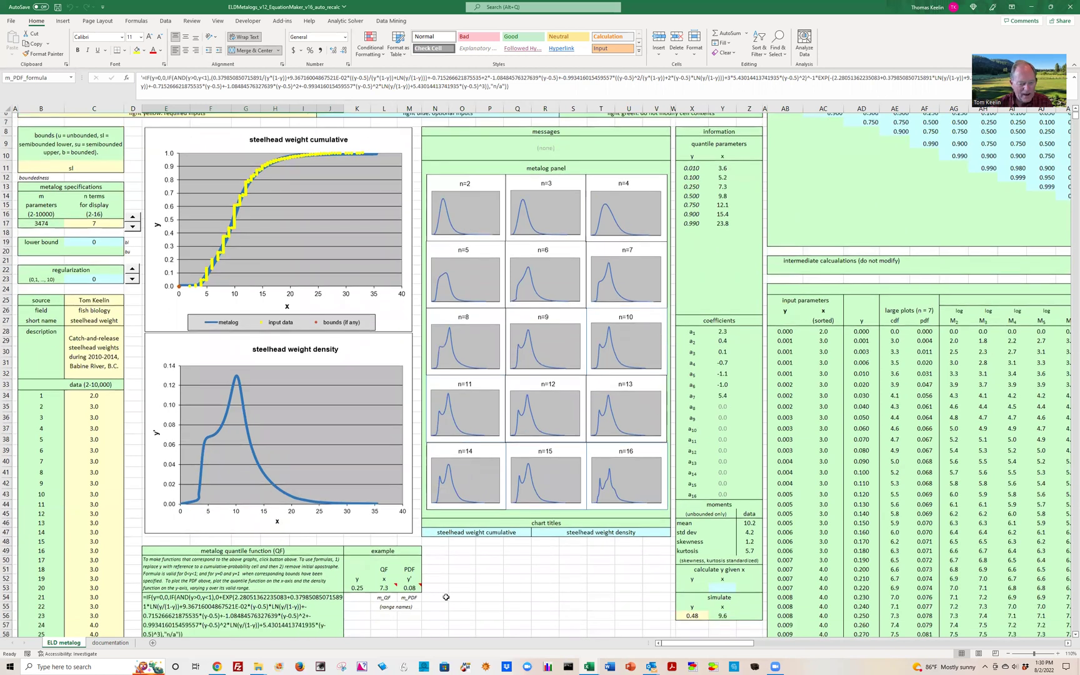
{"action": "scroll", "coordinate": [461, 594], "scroll_direction": "down", "scroll_amount": 1}
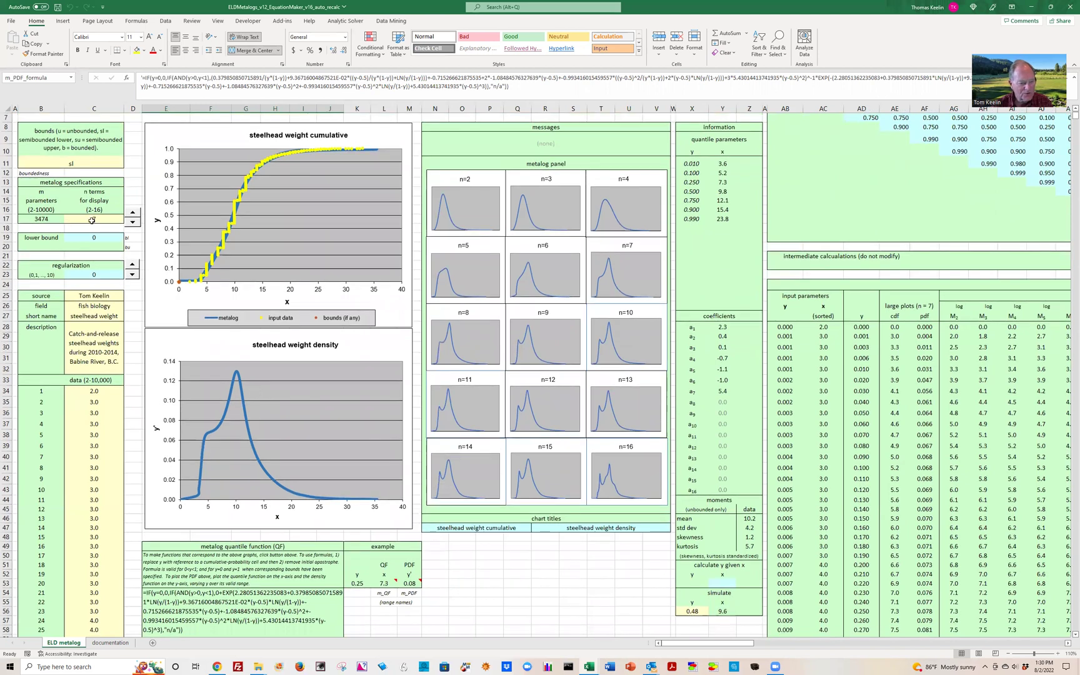
{"action": "left_click", "coordinate": [92, 220]}
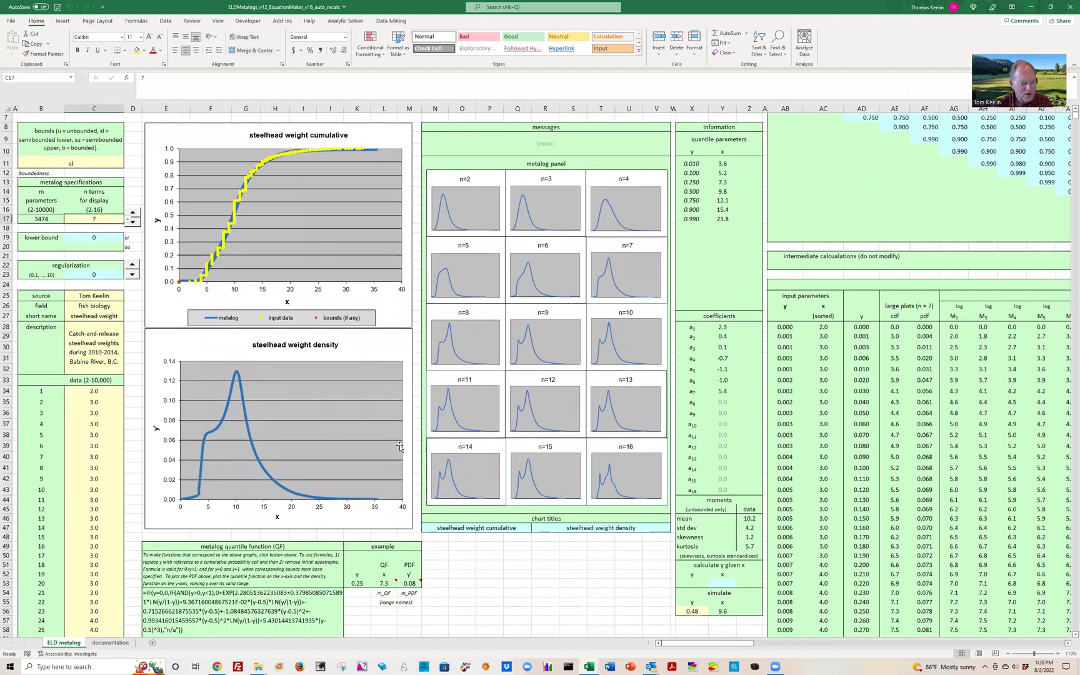
{"action": "type", "text": "10"}
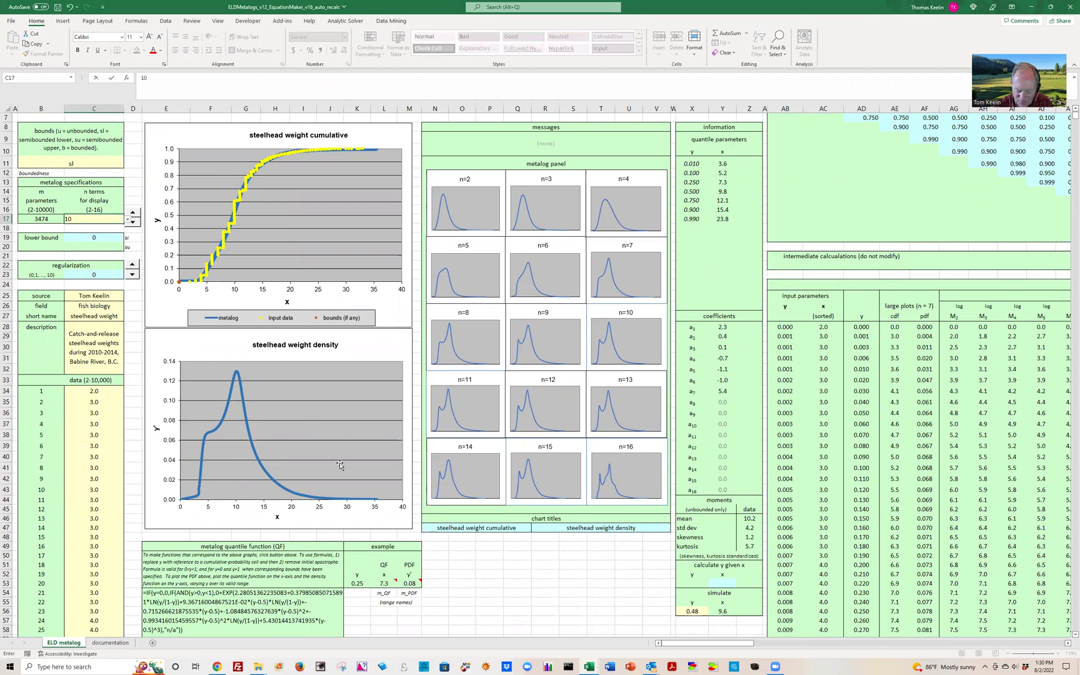
{"action": "key", "text": "ctrl+Return"}
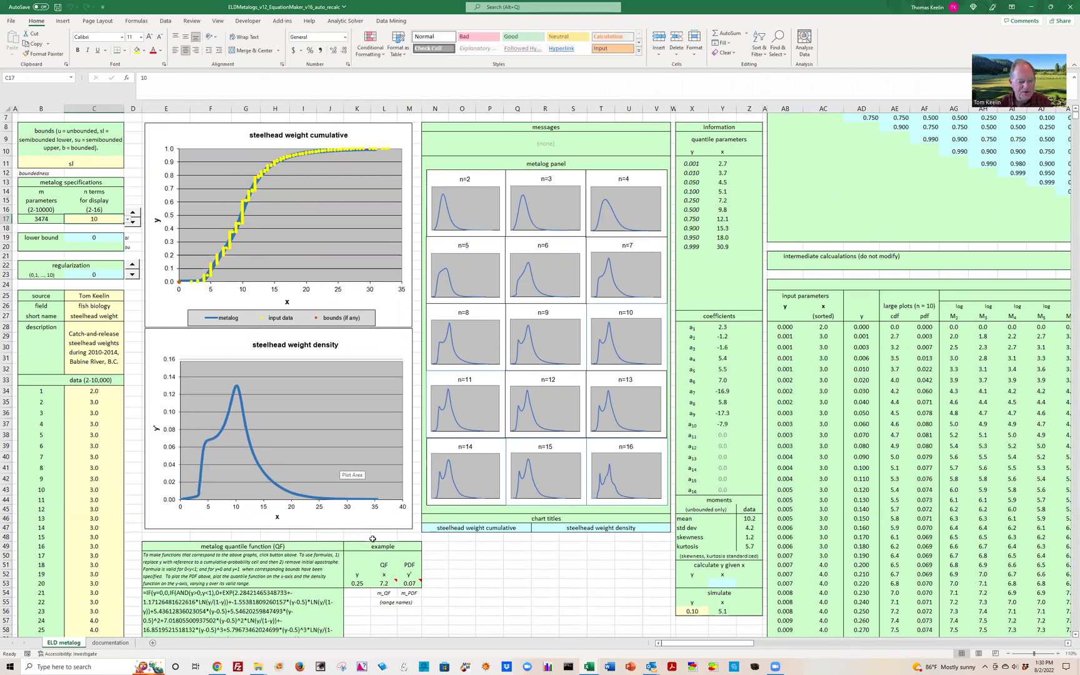
{"action": "scroll", "coordinate": [514, 572], "scroll_direction": "down", "scroll_amount": 3}
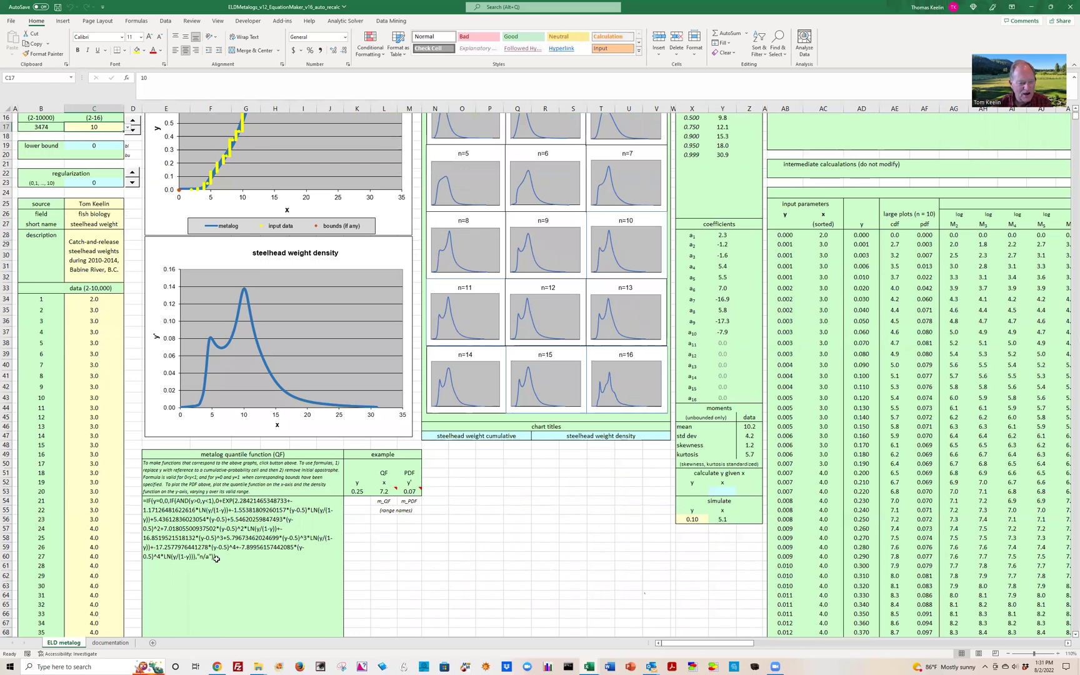
Step: Set the n terms for display to 2 and view the updated density chart and quantile function formula
{"action": "scroll", "coordinate": [87, 309], "scroll_direction": "up", "scroll_amount": 5}
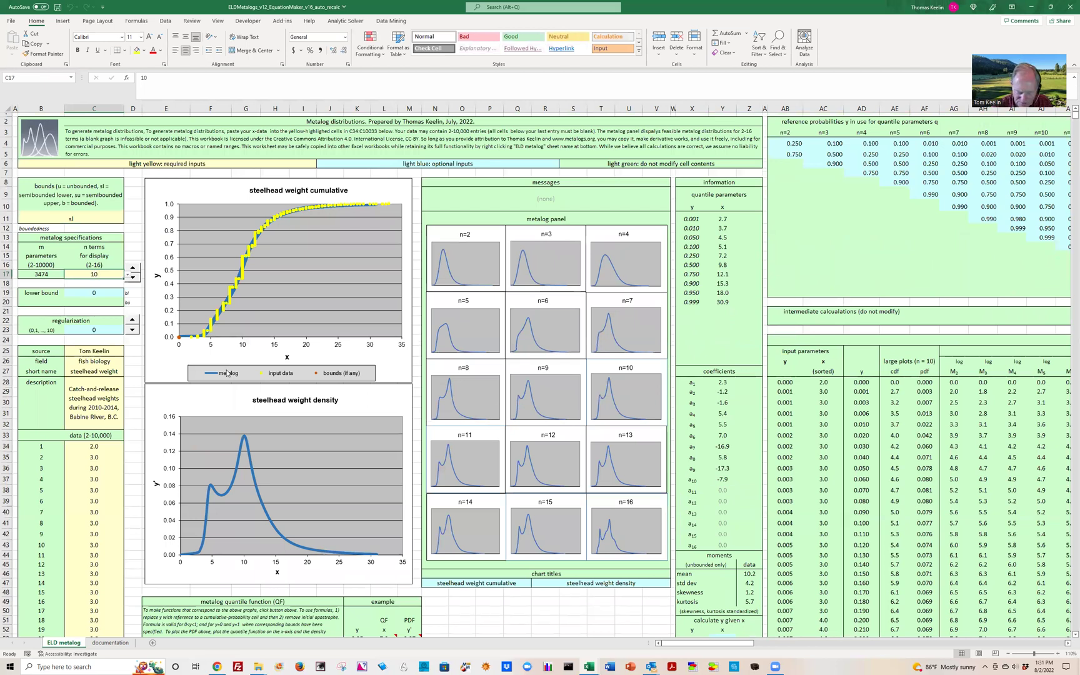
{"action": "type", "text": "2"}
{"action": "key", "text": "ctrl+Return"}
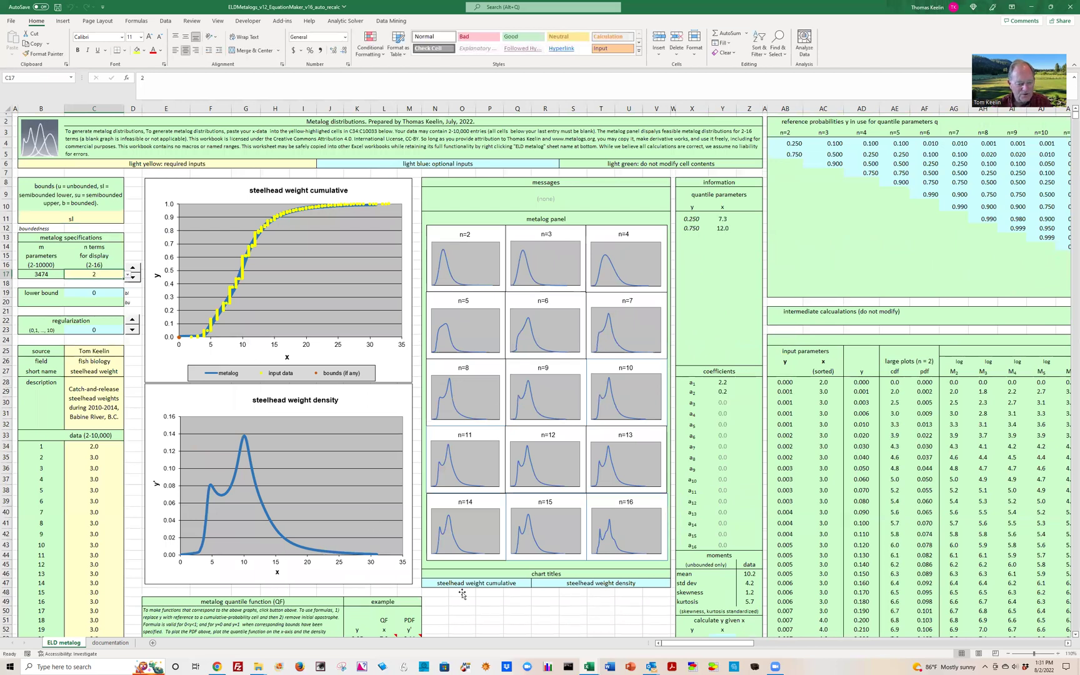
{"action": "scroll", "coordinate": [484, 599], "scroll_direction": "down", "scroll_amount": 3}
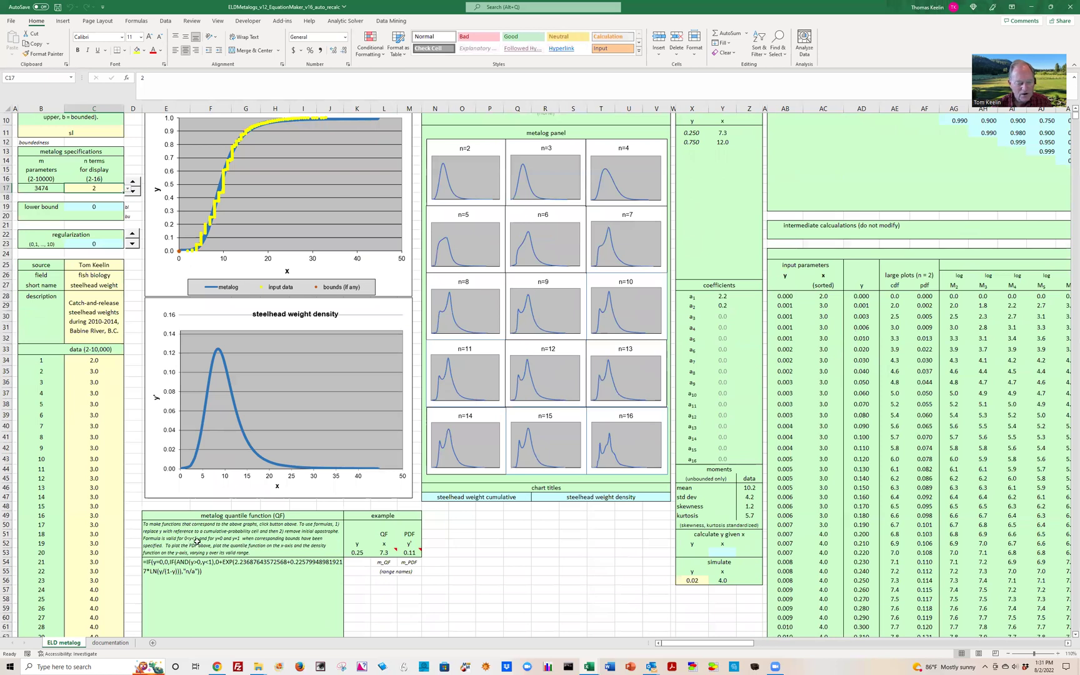
{"action": "scroll", "coordinate": [196, 542], "scroll_direction": "down", "scroll_amount": 1}
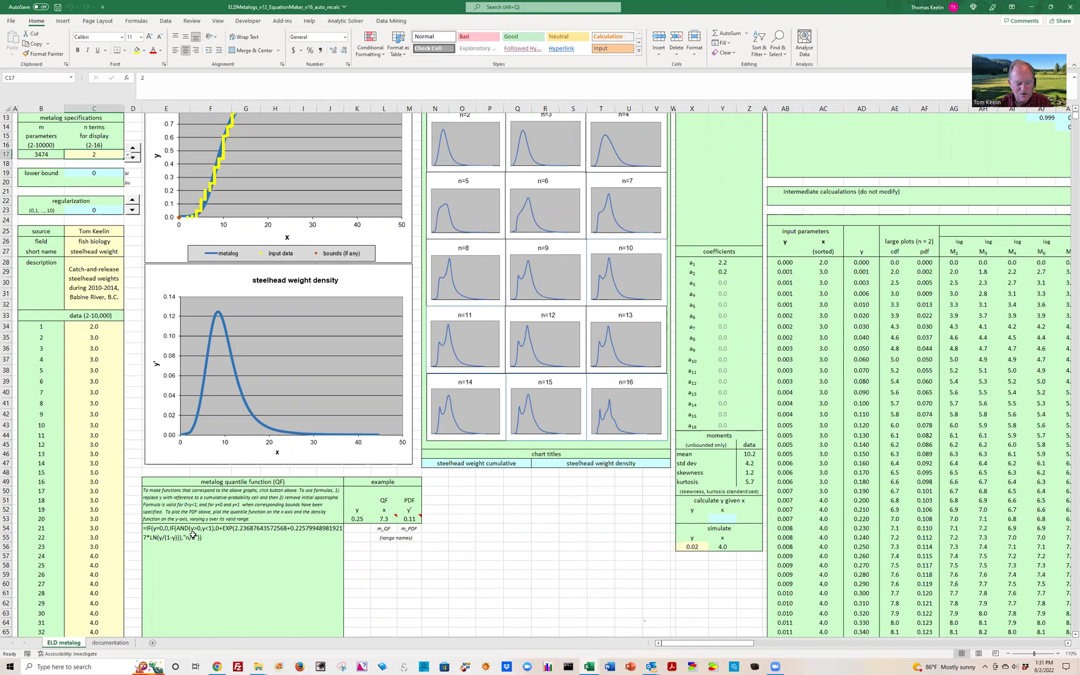
Step: Examine the a1 and a2 coefficients and compare them with the constants in the two-term quantile function formula
{"action": "left_click", "coordinate": [722, 262]}
{"action": "left_click_drag", "start_coordinate": [722, 265], "coordinate": [722, 273]}
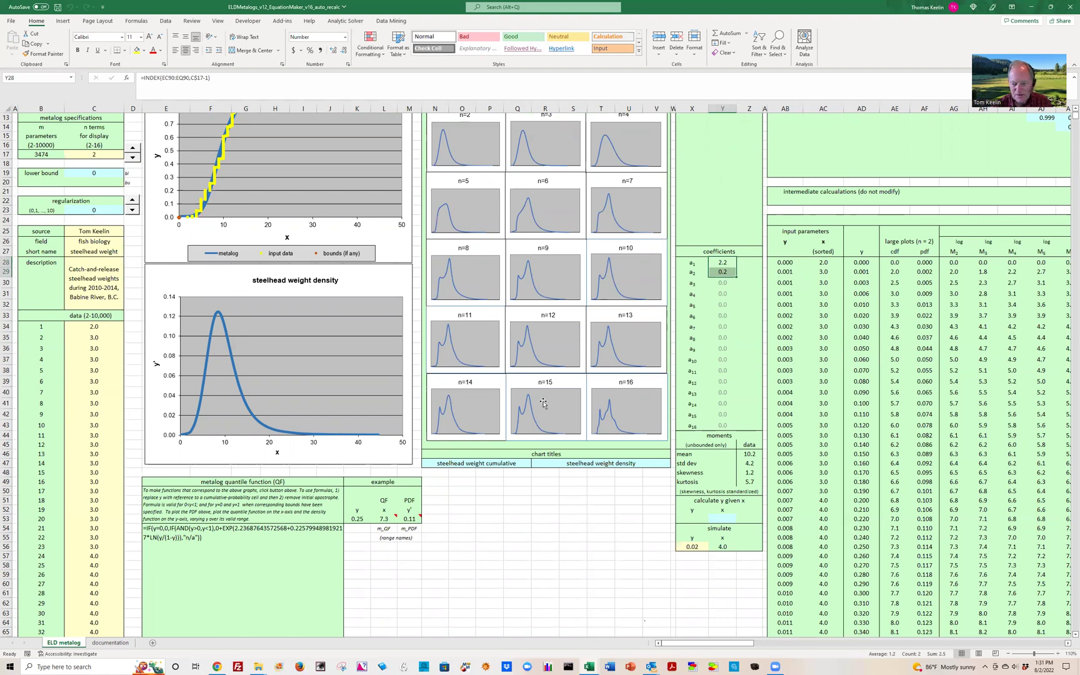
{"action": "left_click", "coordinate": [720, 263]}
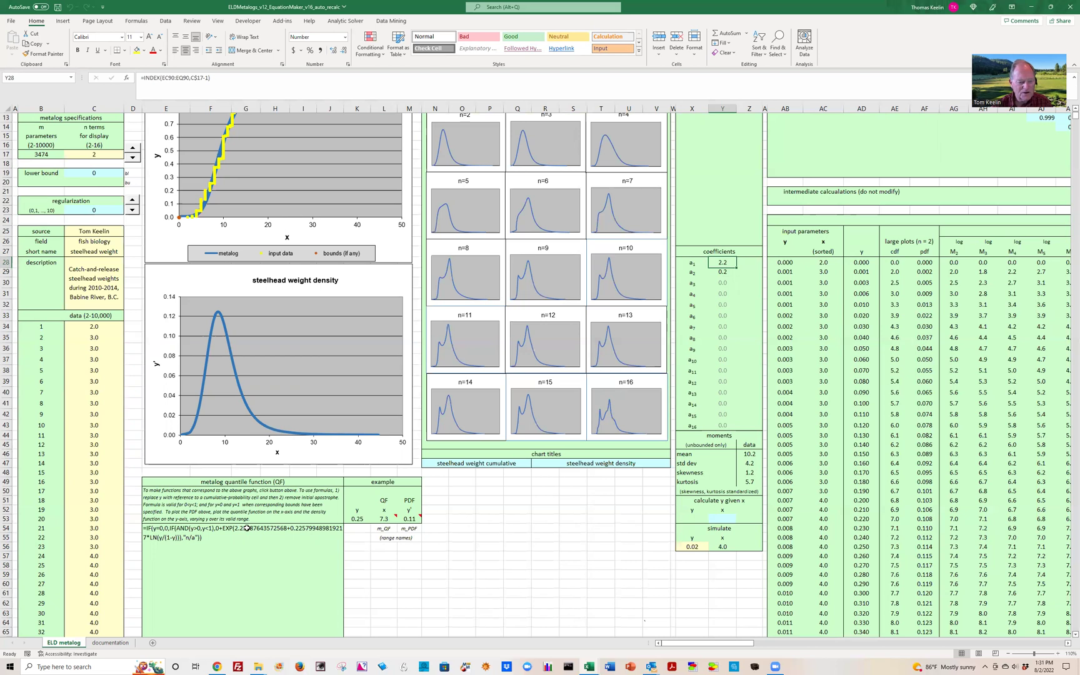
Step: Inspect the example block's y input and the formulas in its QF and PDF cells without changing them
{"action": "scroll", "coordinate": [454, 619], "scroll_direction": "up", "scroll_amount": 1}
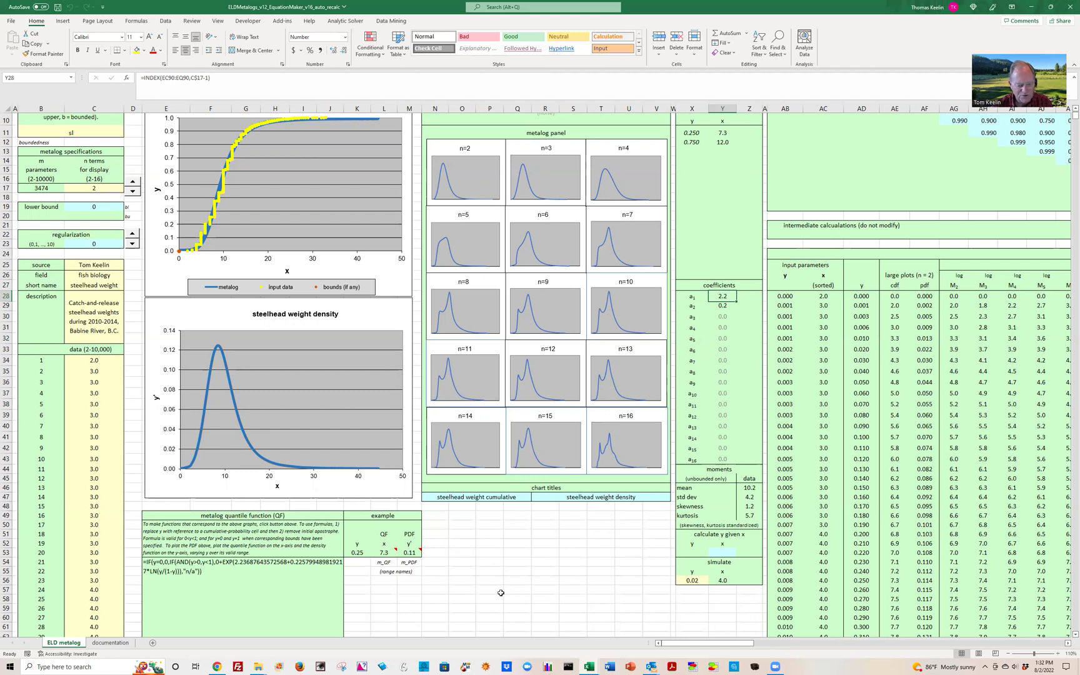
{"action": "left_click", "coordinate": [360, 515]}
{"action": "left_click_drag", "start_coordinate": [360, 515], "coordinate": [415, 555]}
{"action": "left_click", "coordinate": [421, 600]}
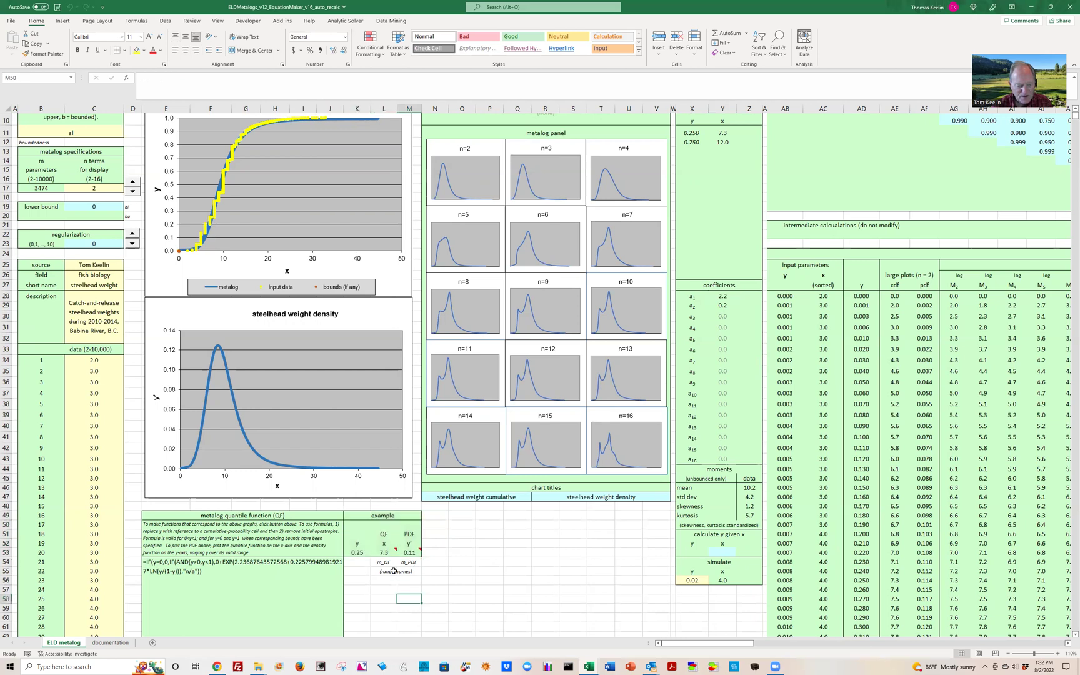
{"action": "left_click", "coordinate": [356, 553]}
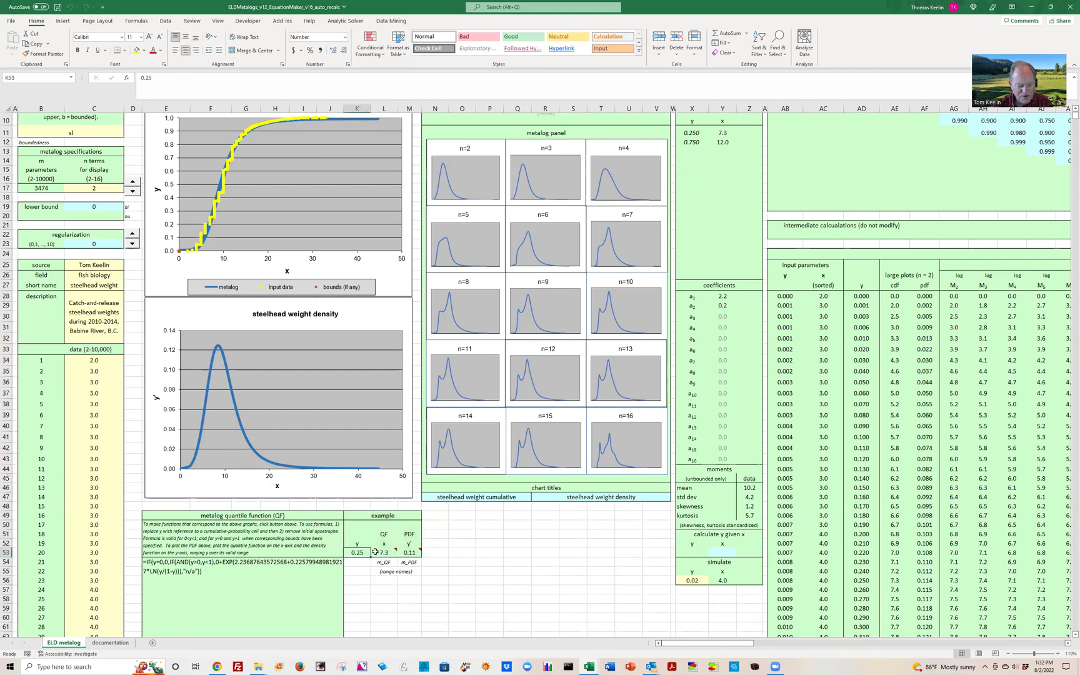
{"action": "left_click", "coordinate": [383, 551]}
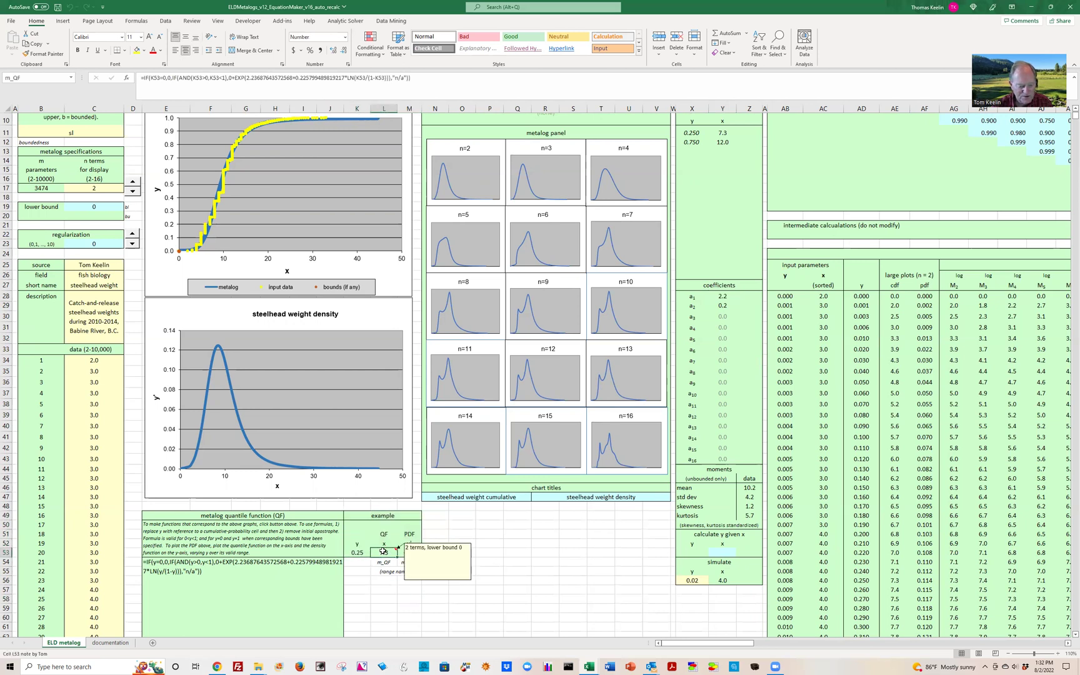
{"action": "left_click", "coordinate": [430, 77]}
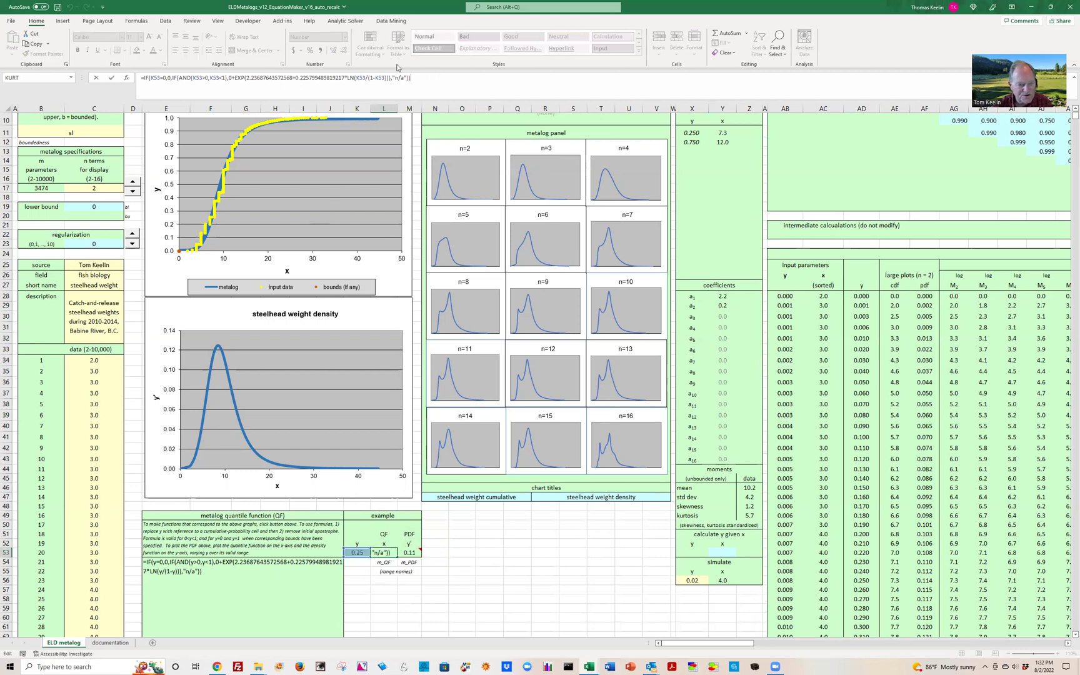
{"action": "left_click", "coordinate": [96, 78]}
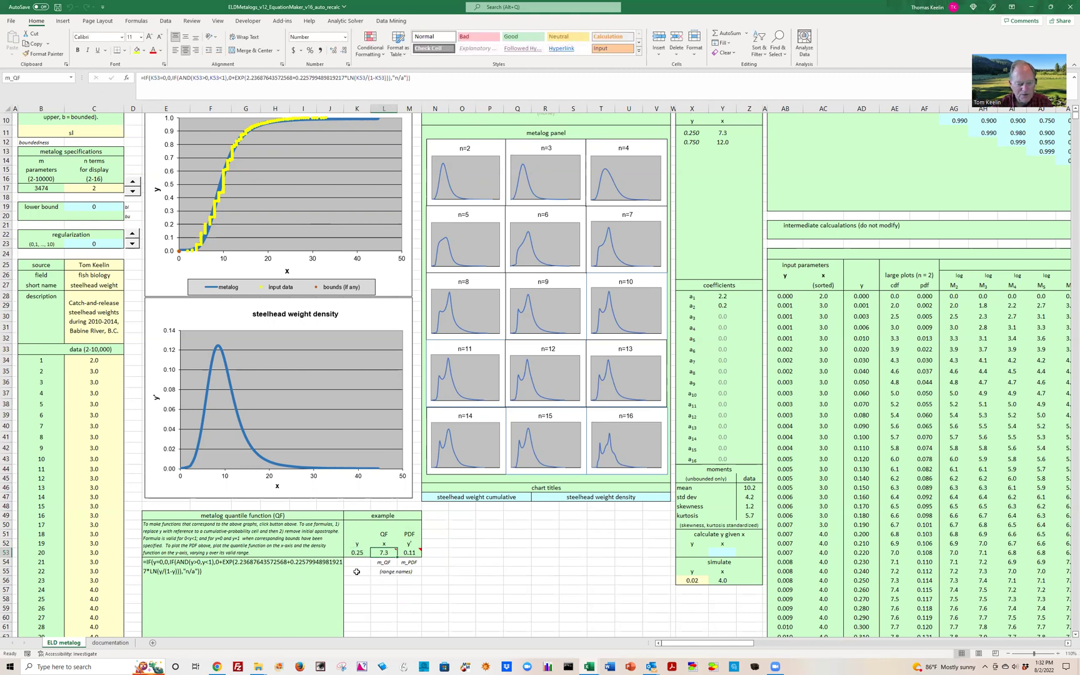
{"action": "left_click", "coordinate": [411, 553]}
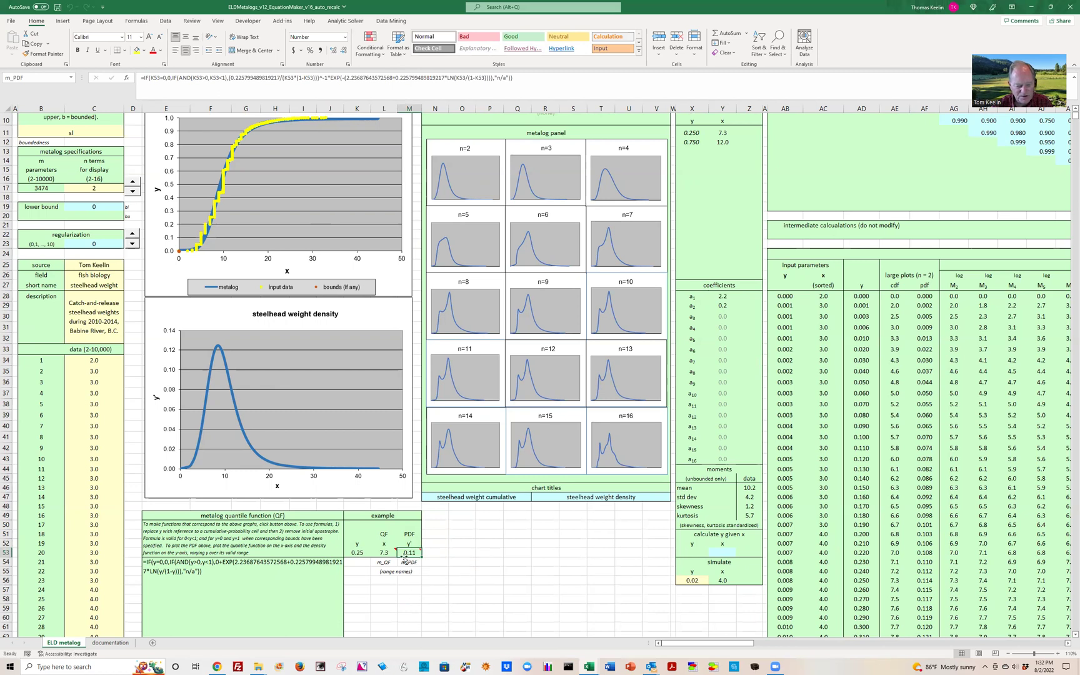
Step: Set the example's y value to 0.50 and select its y, QF and PDF values with their labels
{"action": "left_click", "coordinate": [355, 553]}
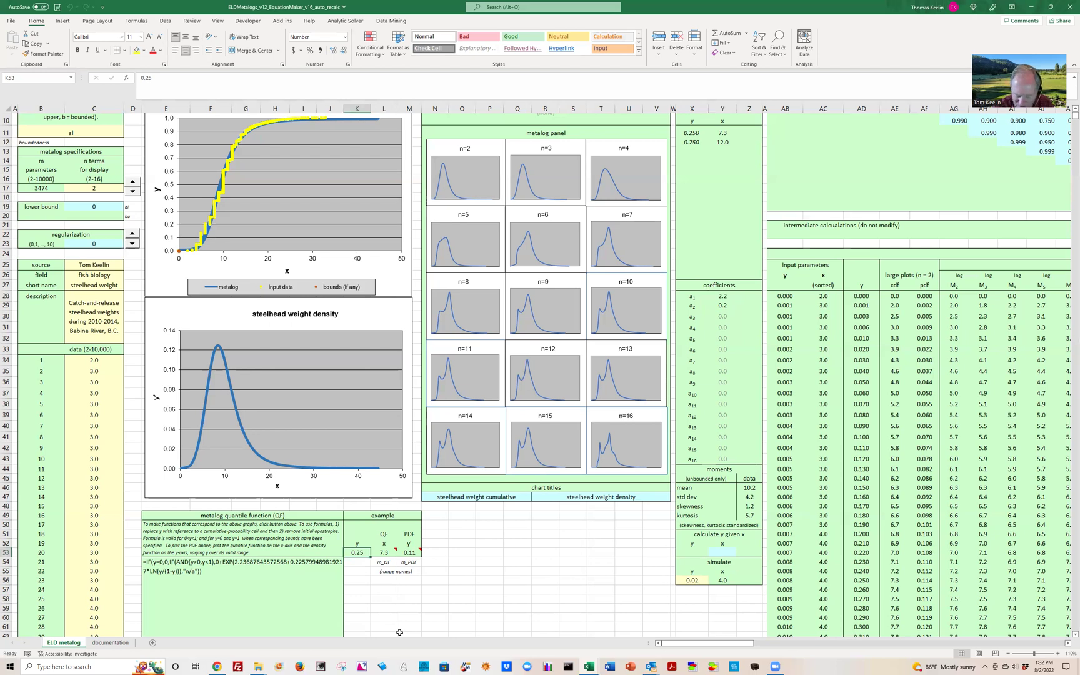
{"action": "type", "text": "."}
{"action": "key", "text": "Return"}
{"action": "left_click", "coordinate": [384, 553]}
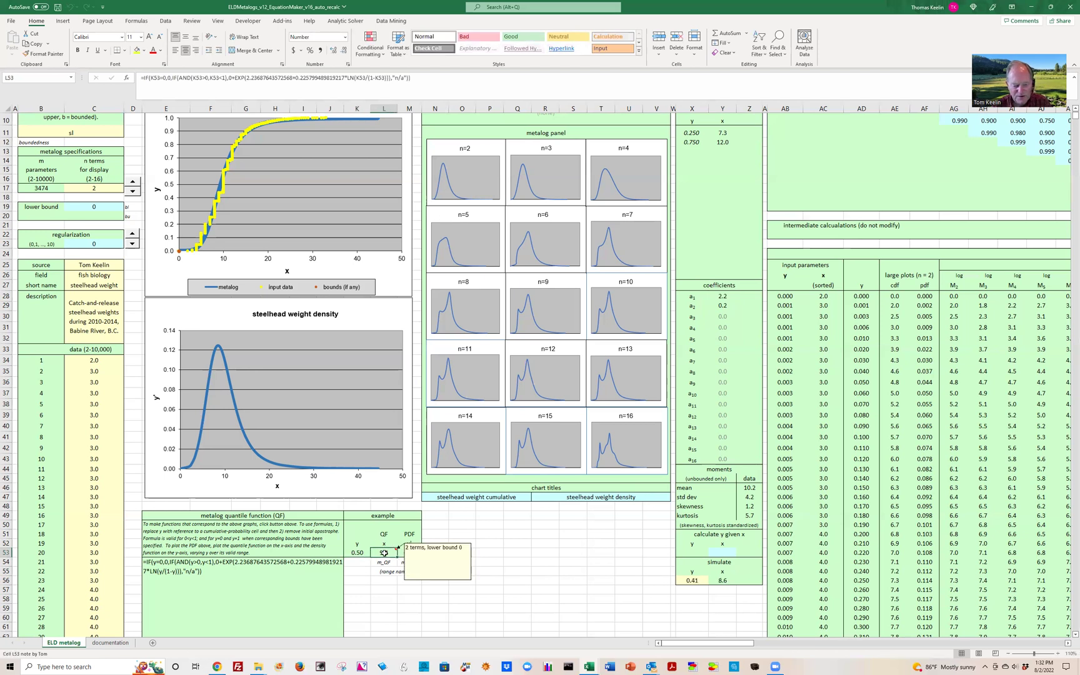
{"action": "left_click", "coordinate": [384, 581]}
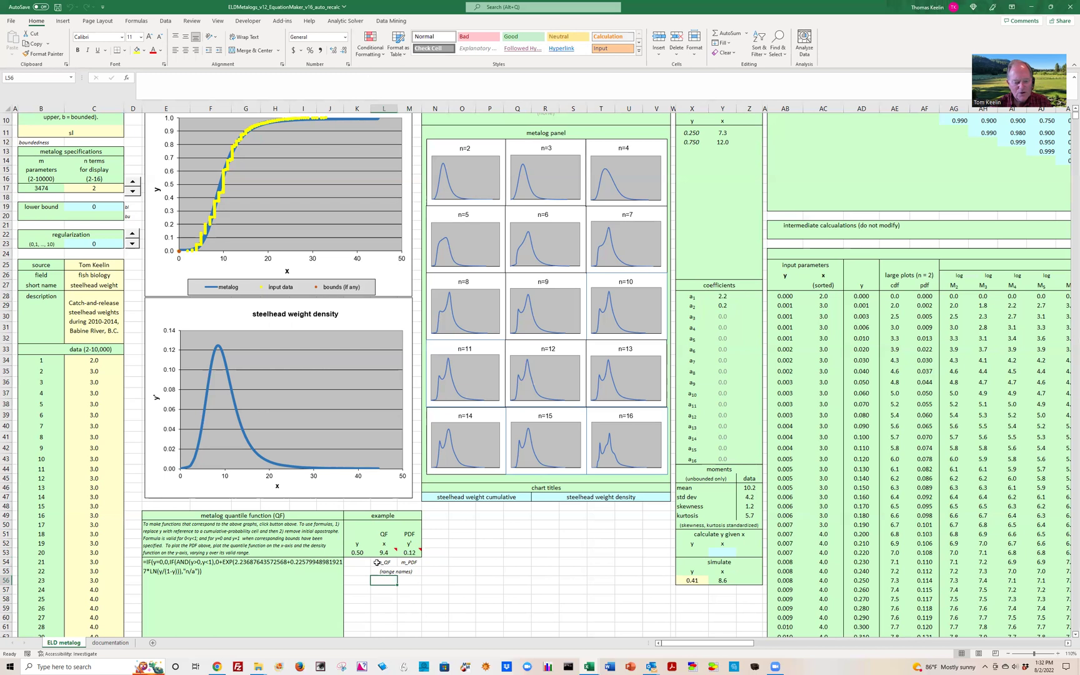
{"action": "left_click_drag", "start_coordinate": [355, 544], "coordinate": [410, 553]}
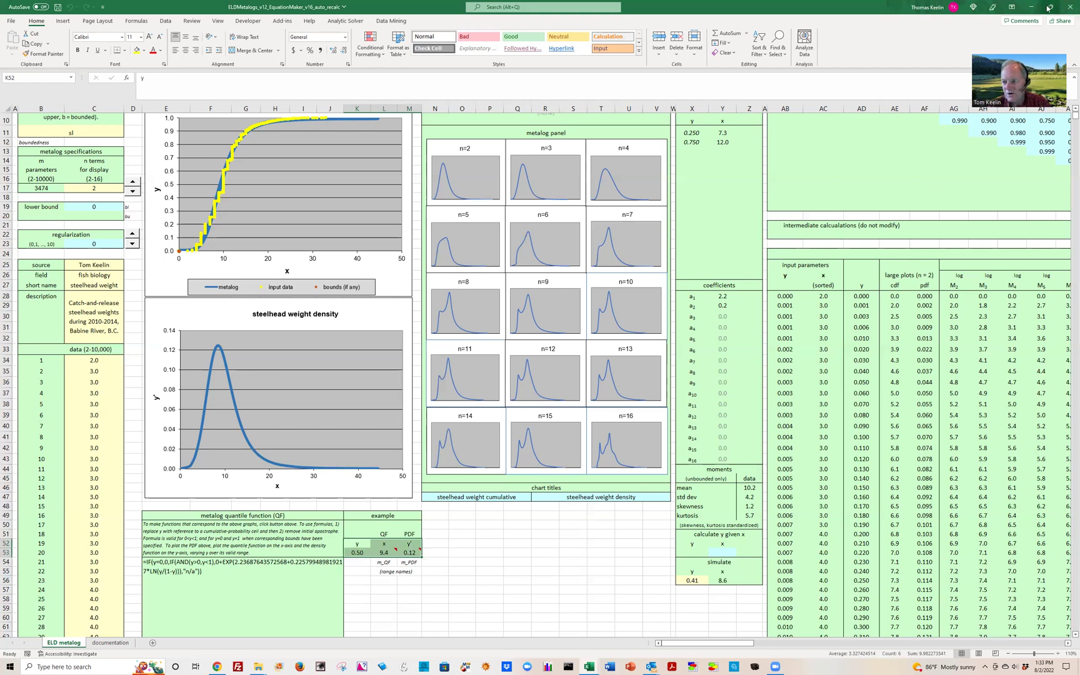
Step: Restore the workbook window to show both workbooks side by side, and select cell D49 in the ELDMetalogs_v12_EquationMaker_v16_button workbook
{"action": "left_click", "coordinate": [1048, 7]}
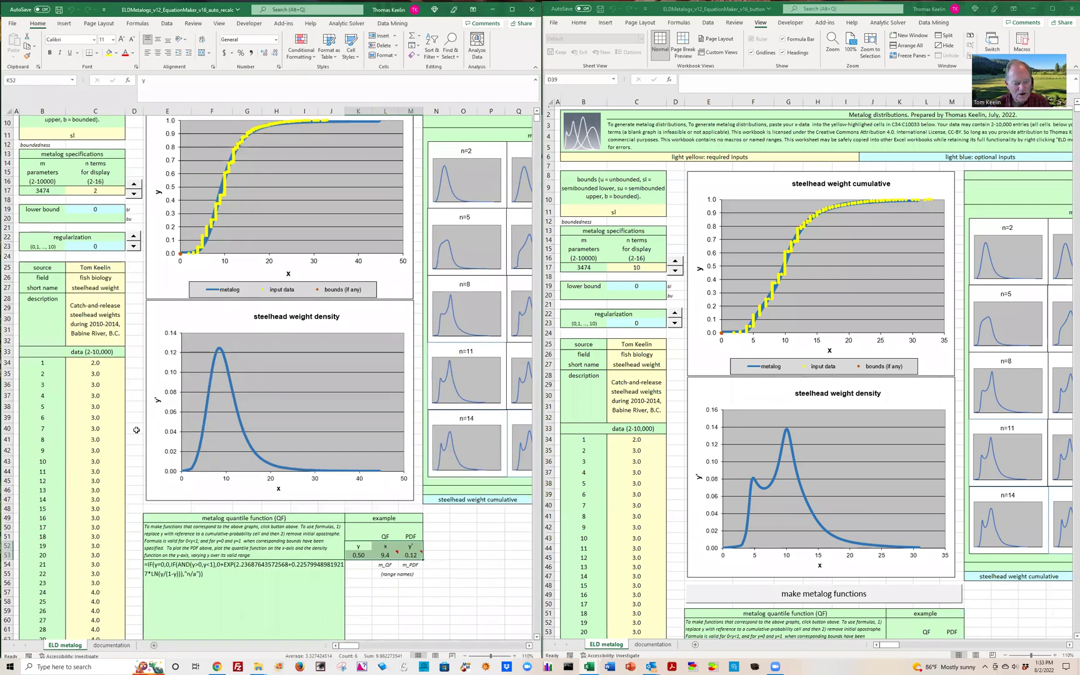
{"action": "left_click", "coordinate": [137, 430]}
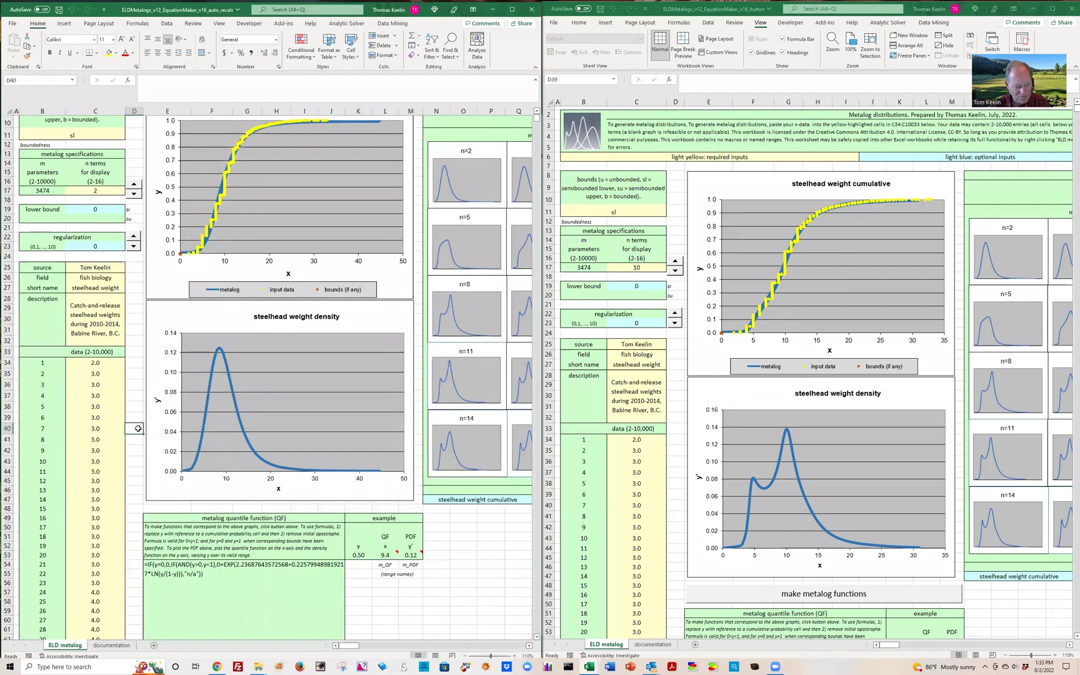
{"action": "left_click", "coordinate": [677, 542]}
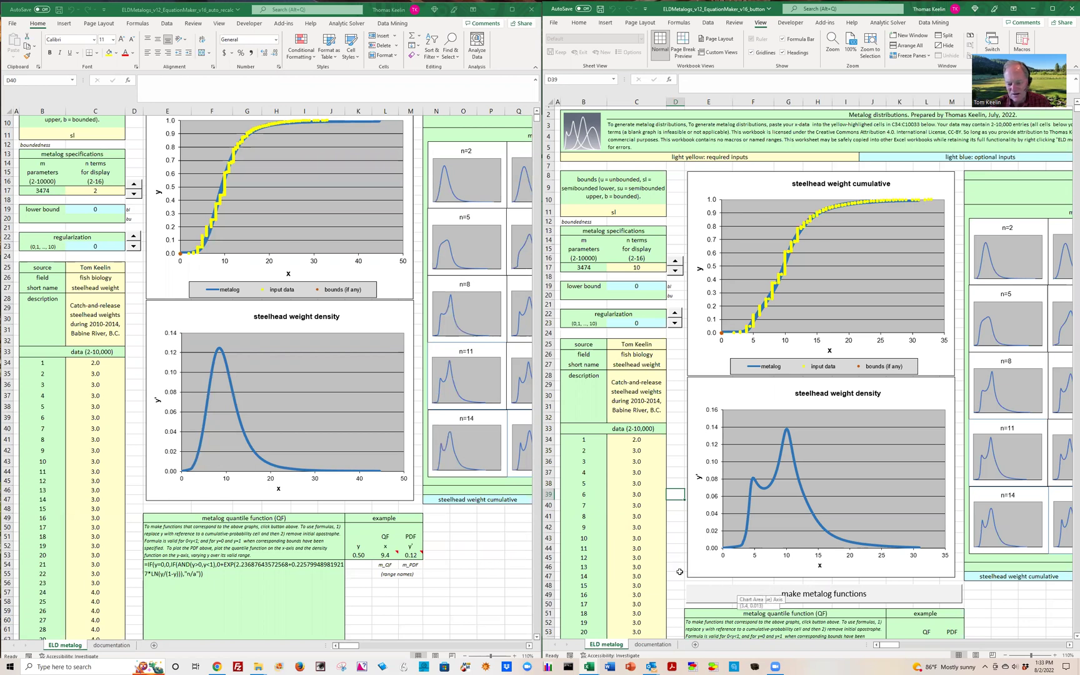
{"action": "left_click", "coordinate": [678, 595]}
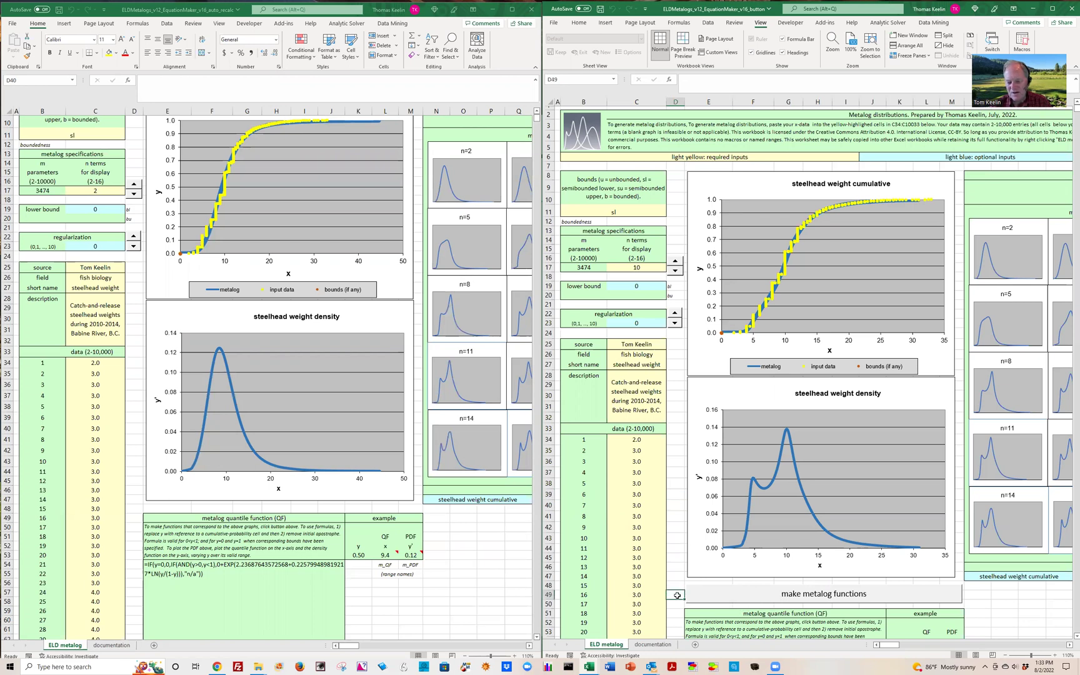